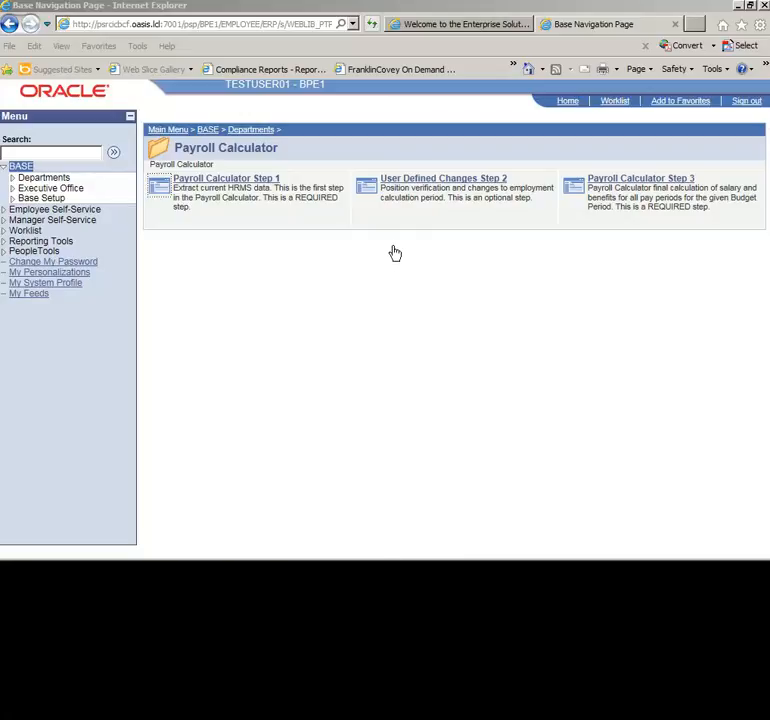
- Open the Payroll Calculator's User Defined Changes Step 2 page and retrieve the record for user ID TESTUSER01
{"action": "left_click", "coordinate": [415, 182]}
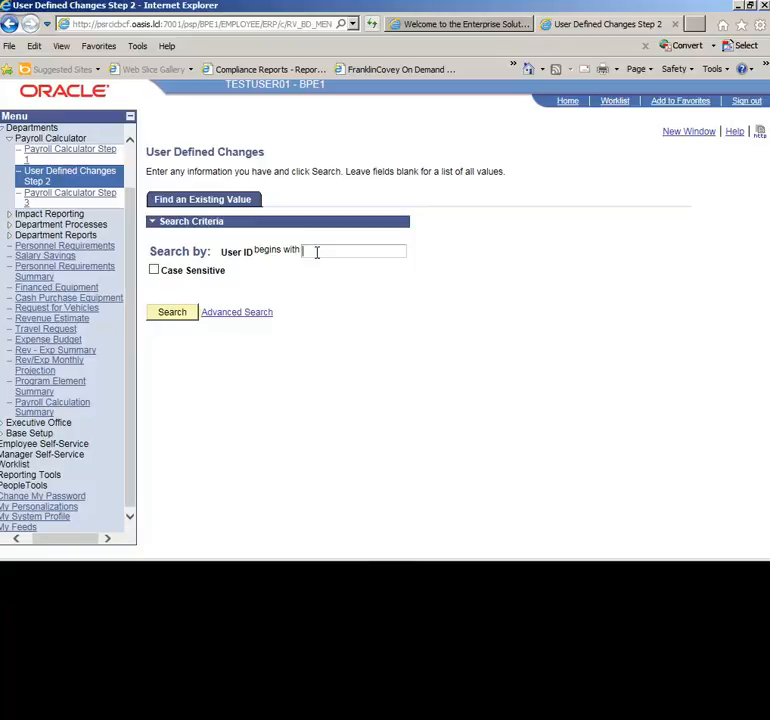
{"action": "type", "text": "t"}
{"action": "key", "text": "BackSpace"}
{"action": "type", "text": "TESTUSER01"}
{"action": "left_click", "coordinate": [165, 313]}
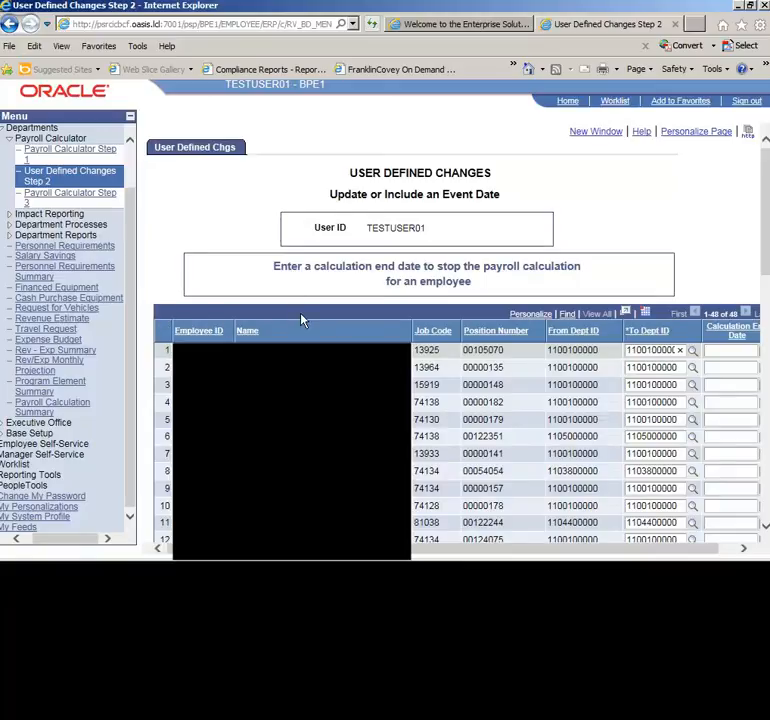
- Hide the navigation menu and review the employee and vacant position rows in the user defined changes grid
{"action": "left_click", "coordinate": [129, 119]}
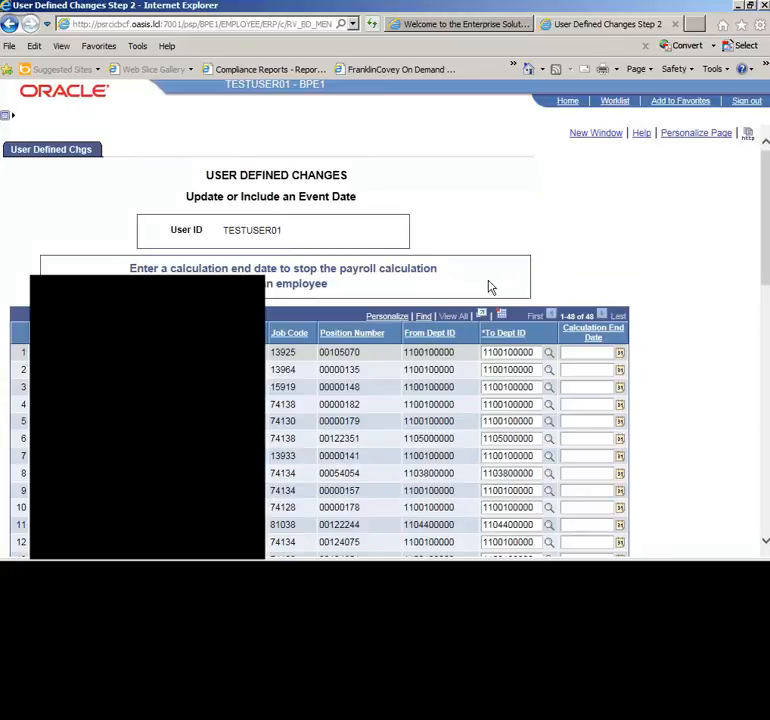
{"action": "scroll", "coordinate": [452, 410], "scroll_direction": "down", "scroll_amount": 3}
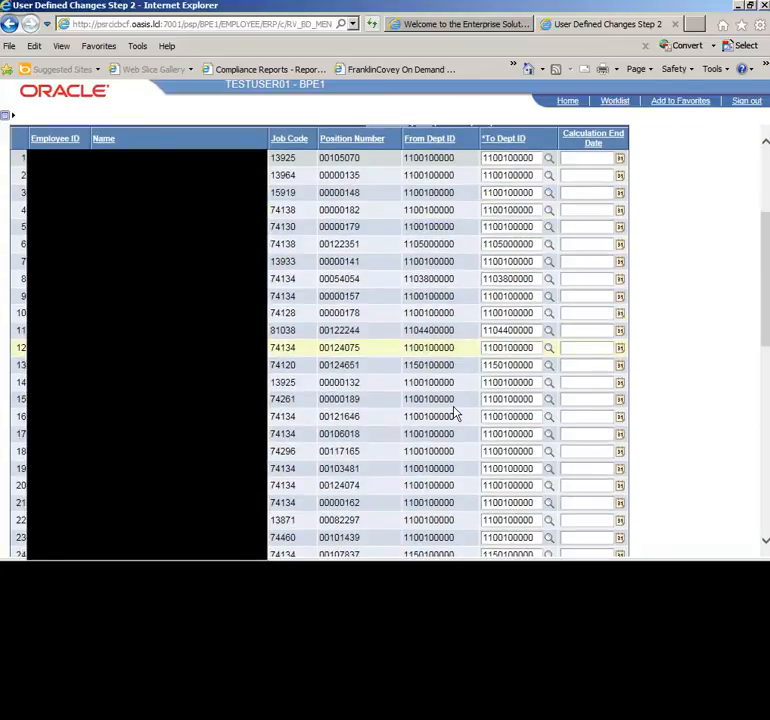
{"action": "scroll", "coordinate": [455, 413], "scroll_direction": "down", "scroll_amount": 8}
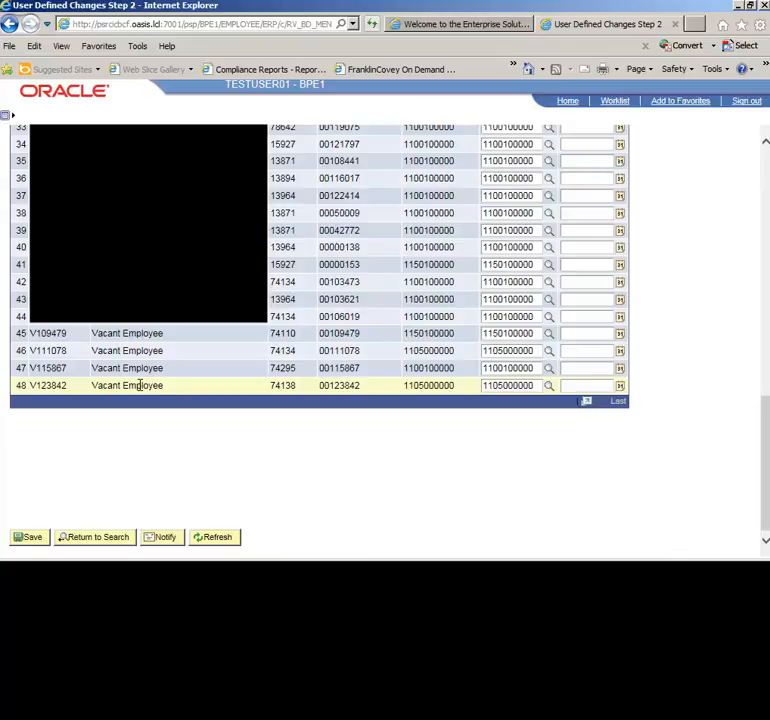
{"action": "scroll", "coordinate": [175, 387], "scroll_direction": "up", "scroll_amount": 5}
{"action": "scroll", "coordinate": [450, 361], "scroll_direction": "up", "scroll_amount": 5}
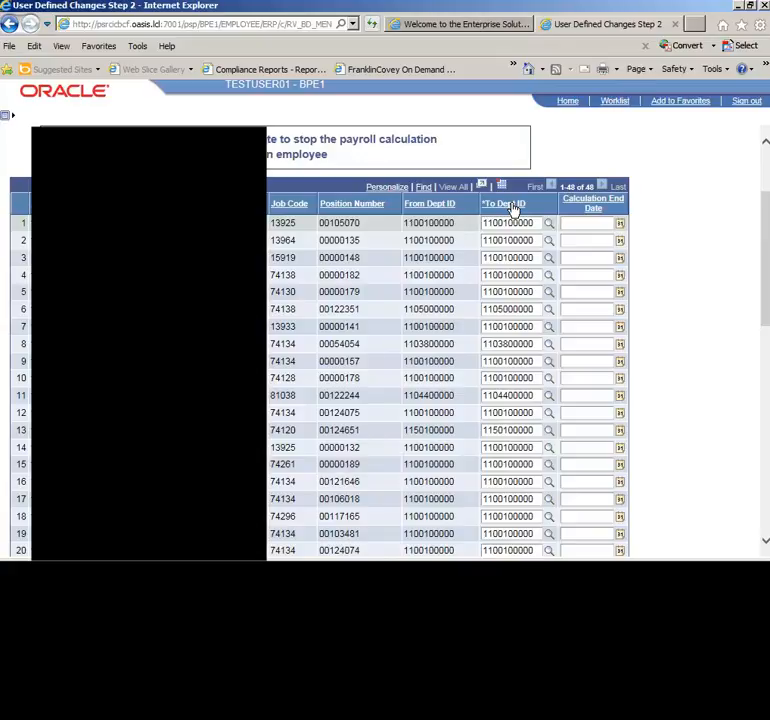
- Set the calculation end date of the second employee row to 12/01/2015 using the calendar
{"action": "left_click", "coordinate": [580, 239]}
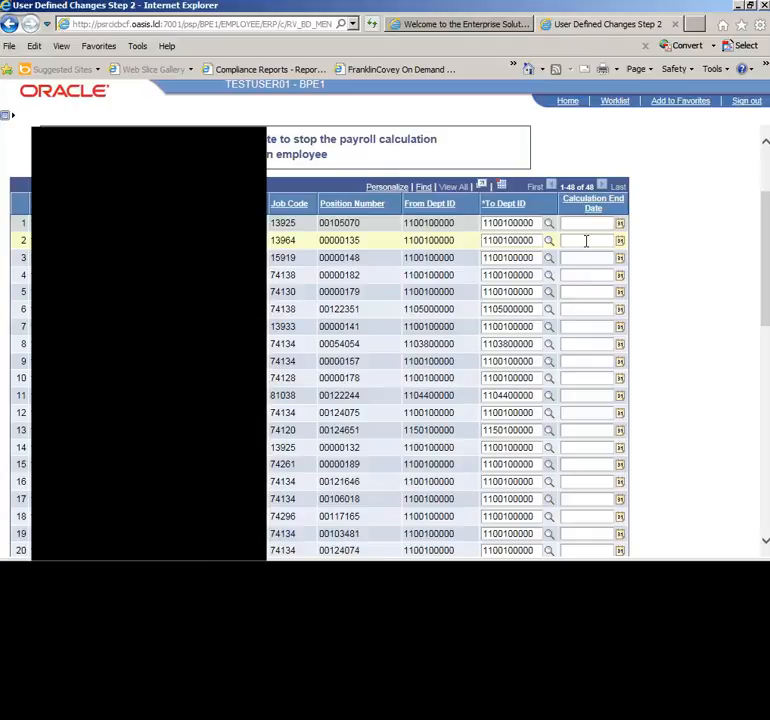
{"action": "left_click", "coordinate": [586, 241]}
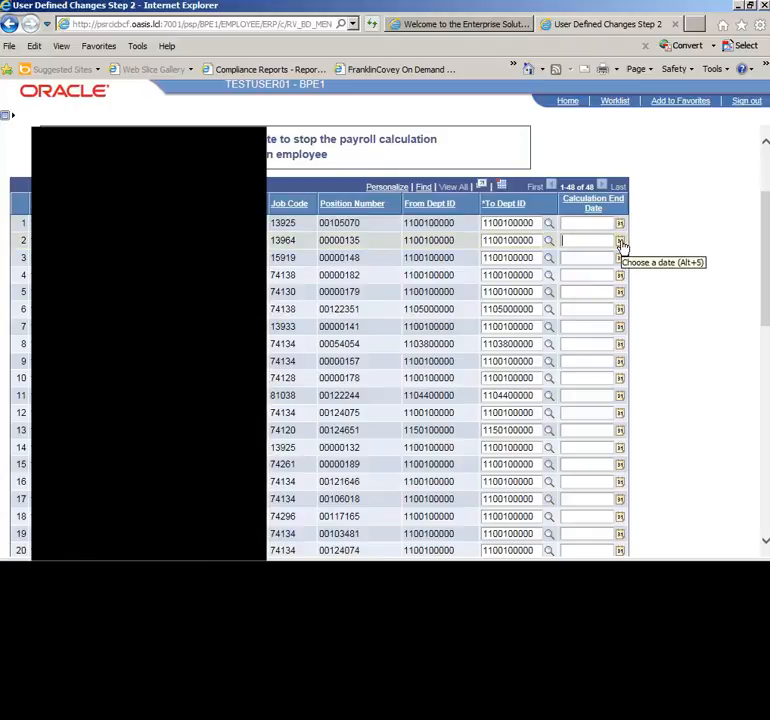
{"action": "left_click", "coordinate": [620, 242]}
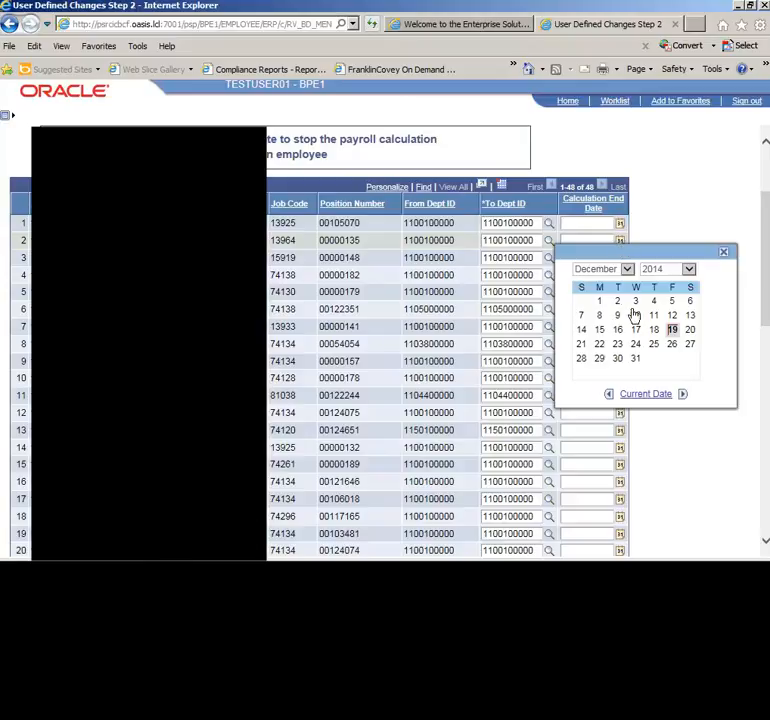
{"action": "left_click", "coordinate": [690, 271]}
{"action": "left_click", "coordinate": [675, 285]}
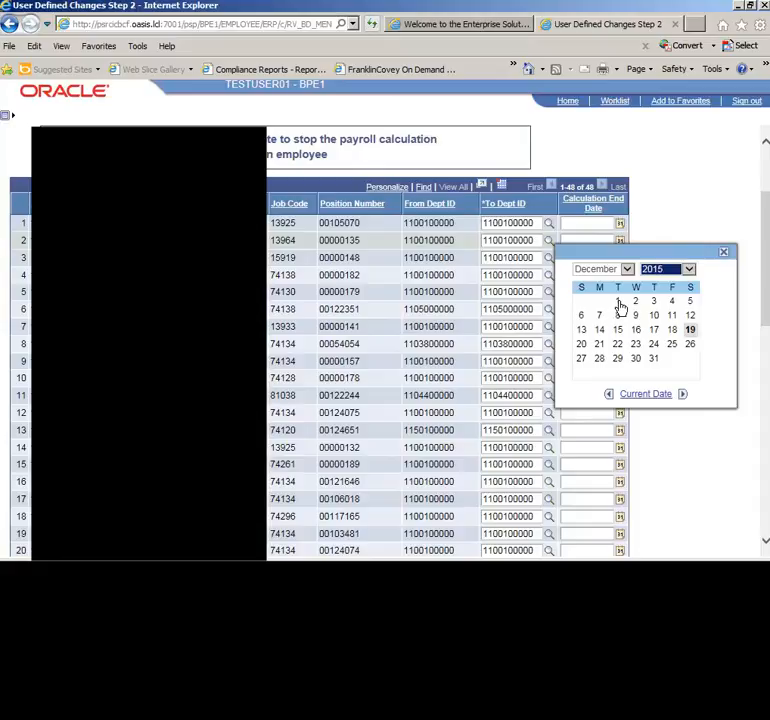
{"action": "left_click", "coordinate": [619, 303]}
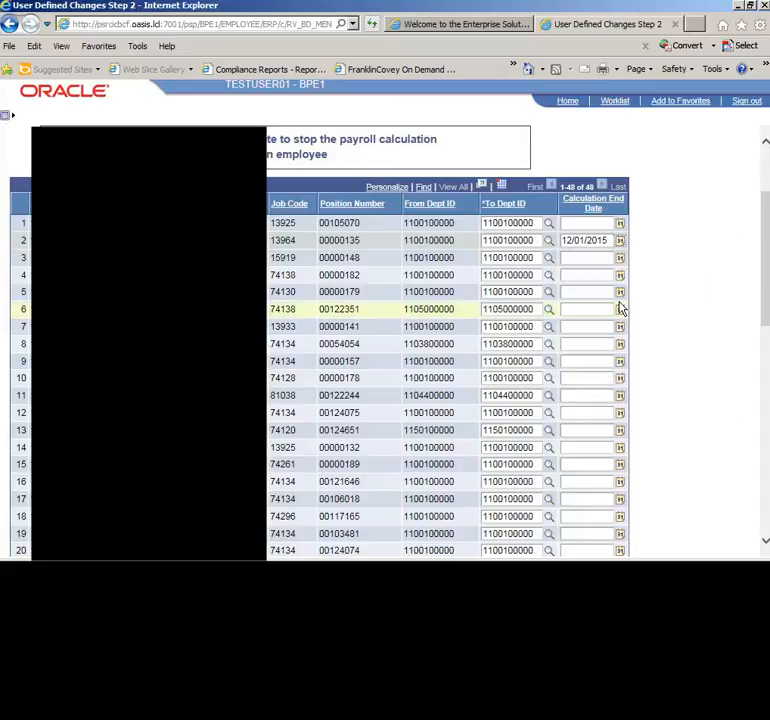
- Clear the calculation end date from the second employee row
{"action": "double_click", "coordinate": [605, 241]}
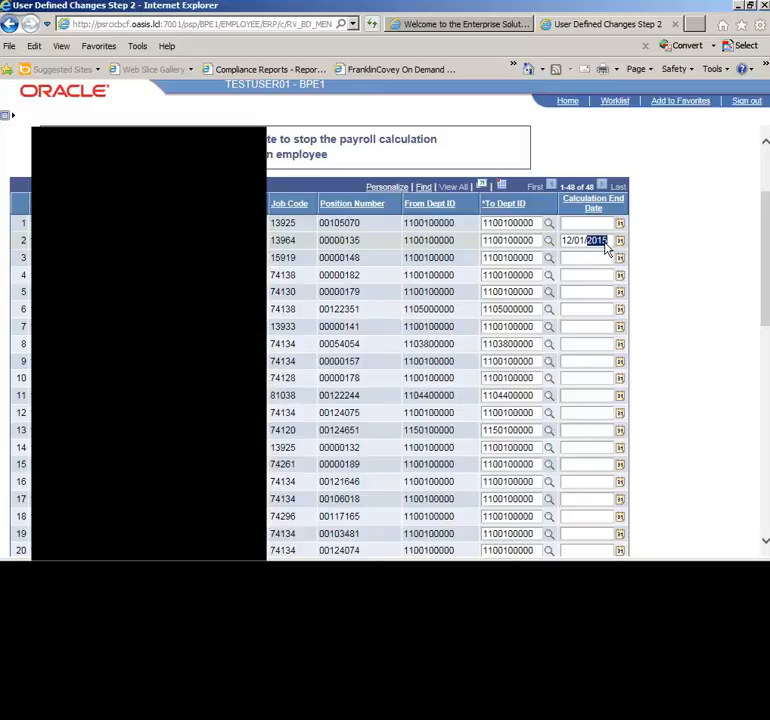
{"action": "key", "text": "BackSpace"}
{"action": "key", "text": "BackSpace"}
{"action": "key", "text": "BackSpace"}
{"action": "key", "text": "BackSpace"}
{"action": "key", "text": "BackSpace"}
{"action": "key", "text": "BackSpace"}
{"action": "key", "text": "BackSpace"}
{"action": "left_click", "coordinate": [595, 225]}
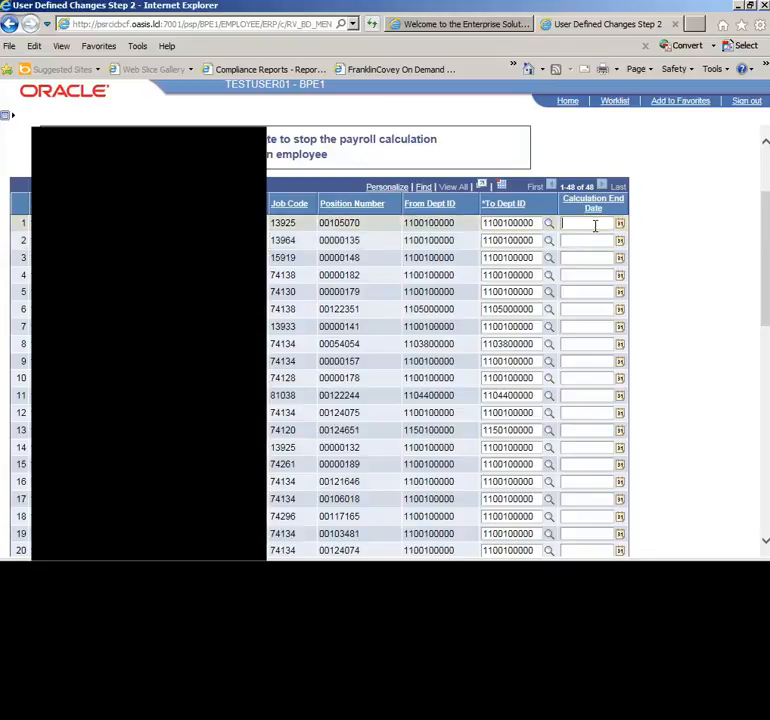
{"action": "left_click", "coordinate": [591, 238]}
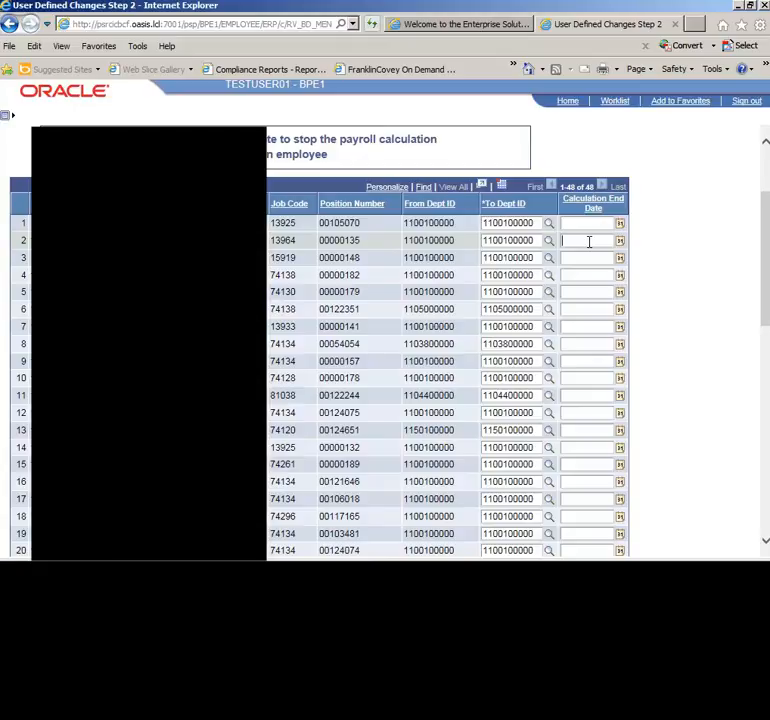
{"action": "scroll", "coordinate": [579, 241], "scroll_direction": "down", "scroll_amount": 3}
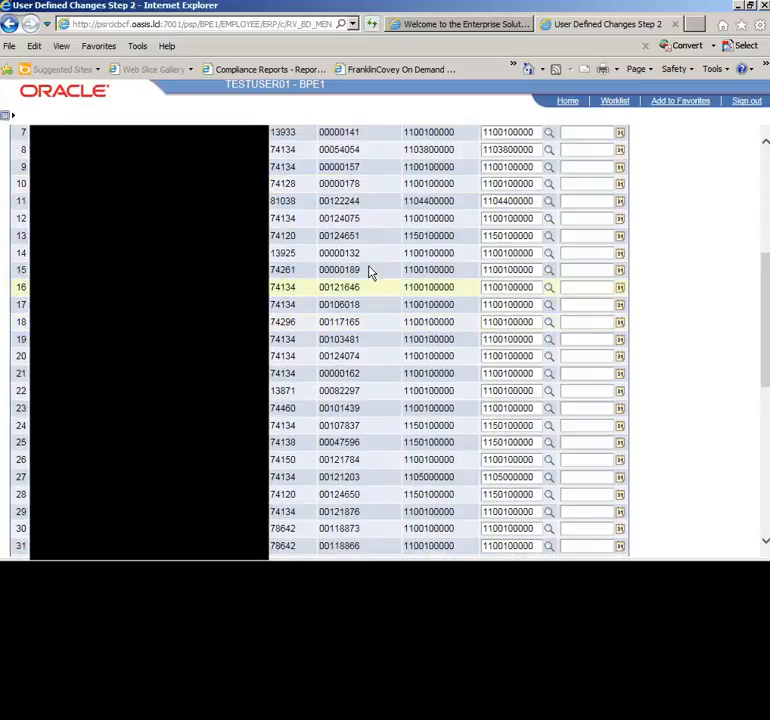
{"action": "scroll", "coordinate": [370, 272], "scroll_direction": "up", "scroll_amount": 4}
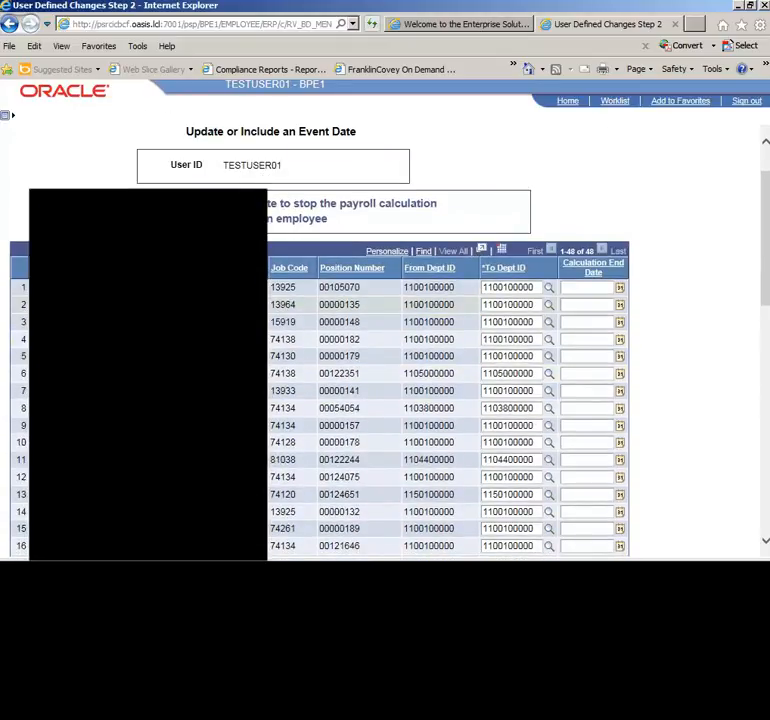
{"action": "scroll", "coordinate": [5, 141], "scroll_direction": "down", "scroll_amount": 3}
{"action": "scroll", "coordinate": [8, 141], "scroll_direction": "down", "scroll_amount": 5}
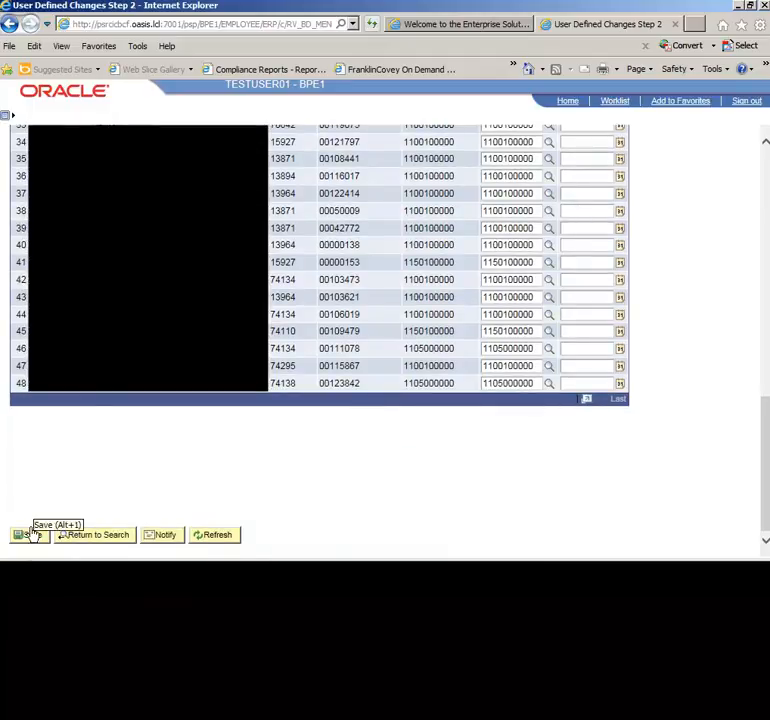
{"action": "scroll", "coordinate": [6, 300], "scroll_direction": "up", "scroll_amount": 8}
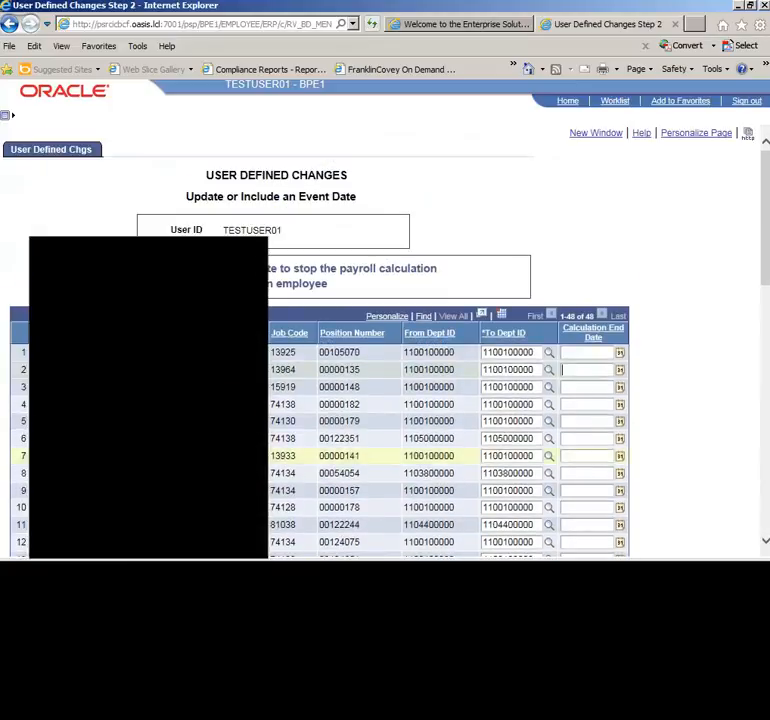
- Restore the navigation menu, go to Payroll Calculator Step 3, and open the existing run control EOPRFY16
{"action": "left_click", "coordinate": [6, 116]}
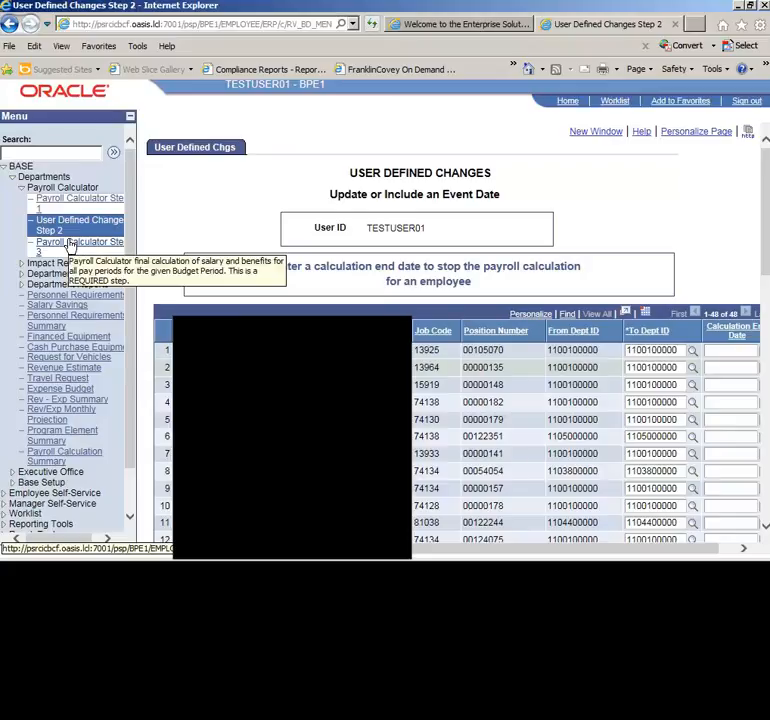
{"action": "left_click", "coordinate": [72, 246]}
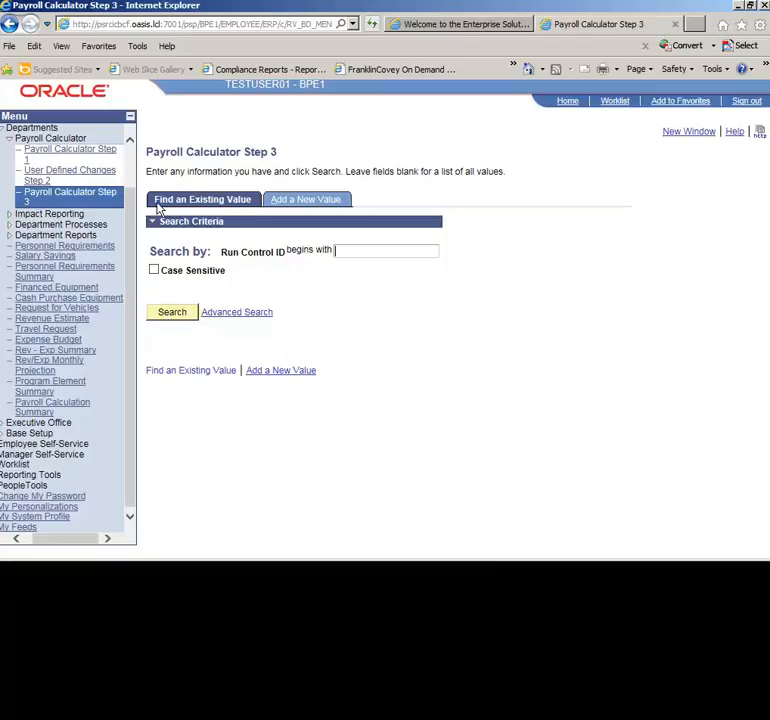
{"action": "left_click", "coordinate": [170, 318]}
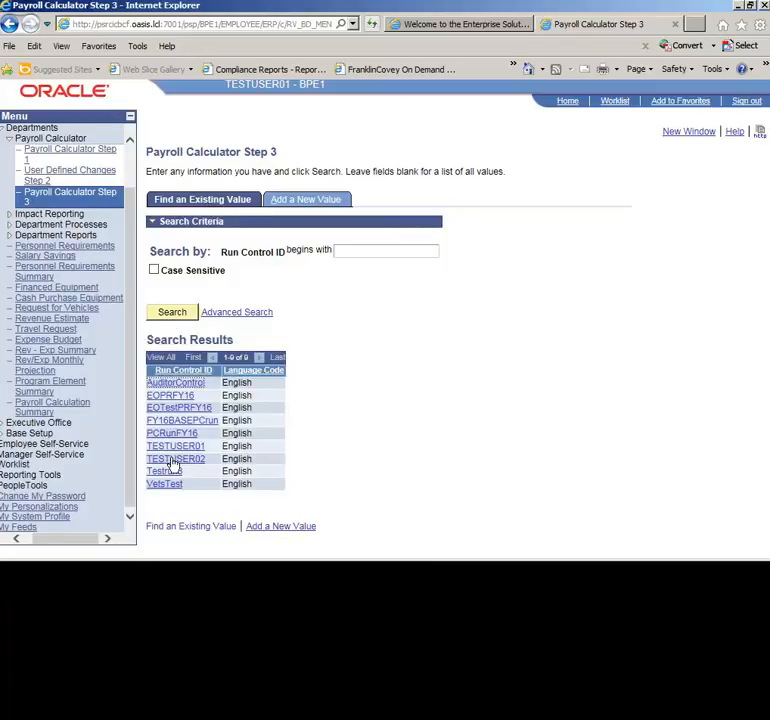
{"action": "left_click", "coordinate": [182, 397]}
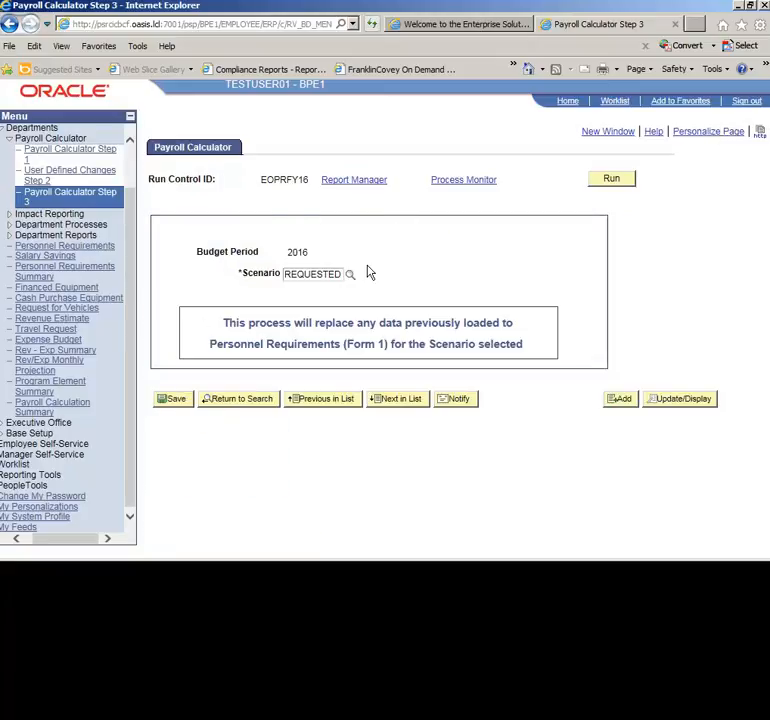
- Check the available scenarios, keep REQUESTED, and submit the BASE Payroll Calculator 2 process on server PSUNX
{"action": "double_click", "coordinate": [297, 253]}
{"action": "left_click", "coordinate": [287, 273]}
{"action": "left_click", "coordinate": [350, 276]}
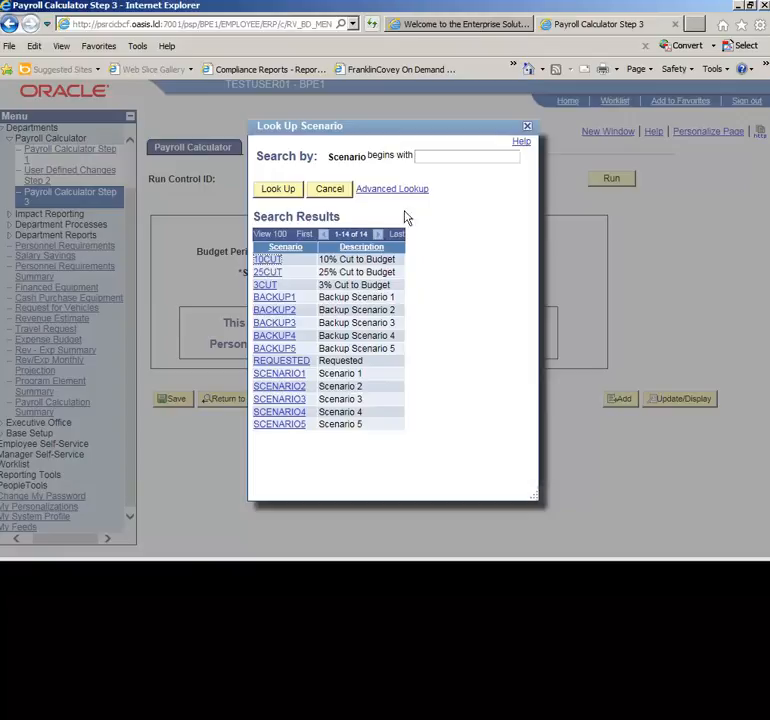
{"action": "left_click", "coordinate": [527, 126]}
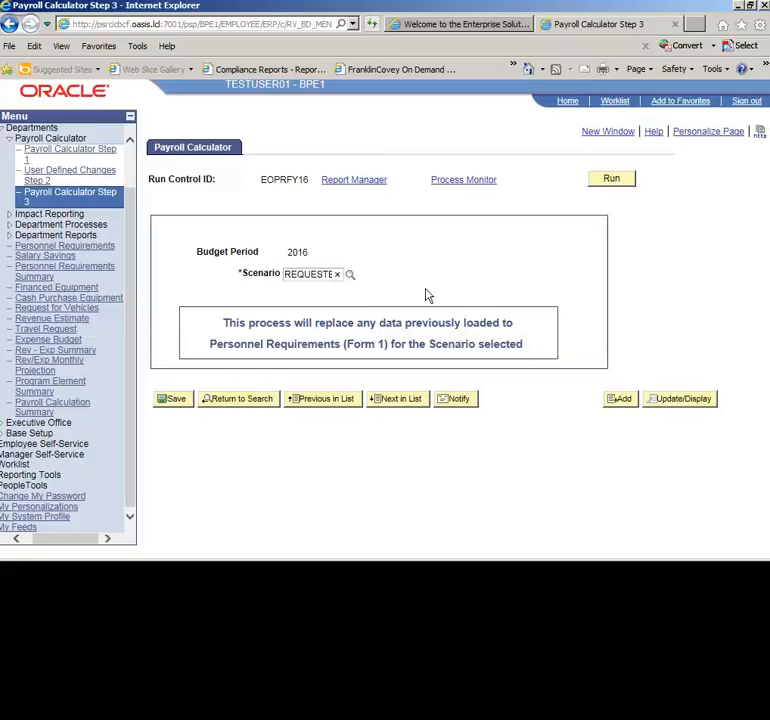
{"action": "left_click", "coordinate": [608, 179]}
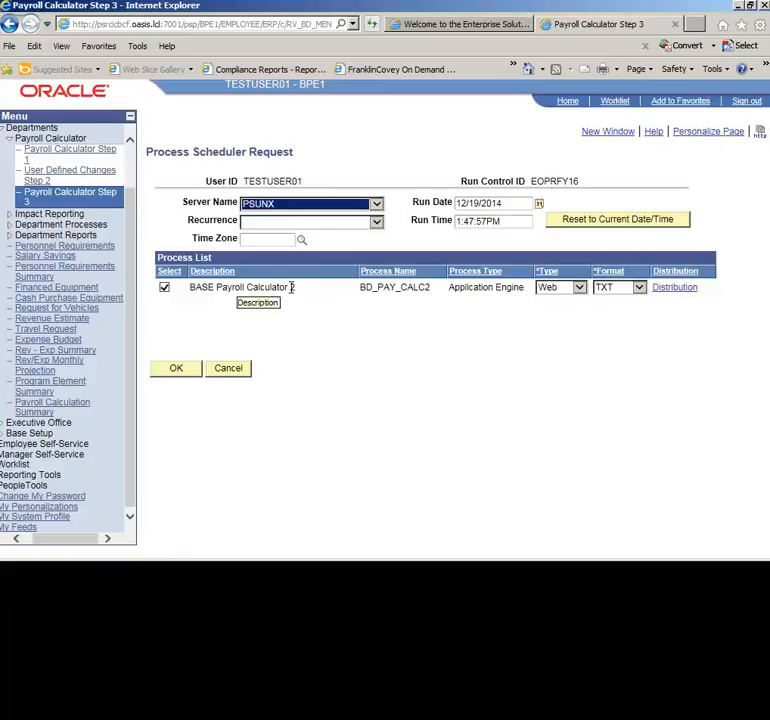
{"action": "left_click", "coordinate": [170, 372]}
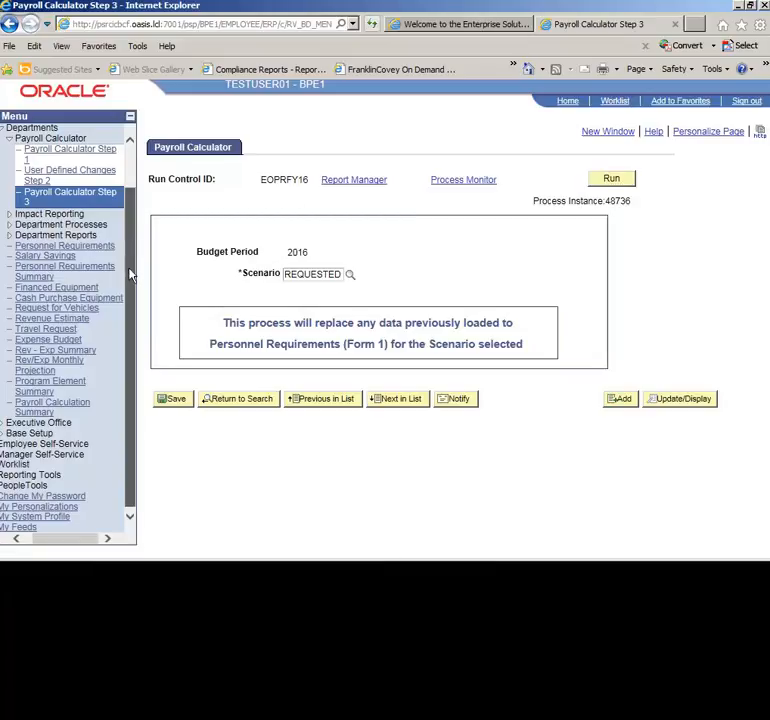
- Open the PeopleTools Process Monitor, hide the navigation menu, and refresh the process list
{"action": "left_click_drag", "start_coordinate": [66, 541], "coordinate": [48, 538]}
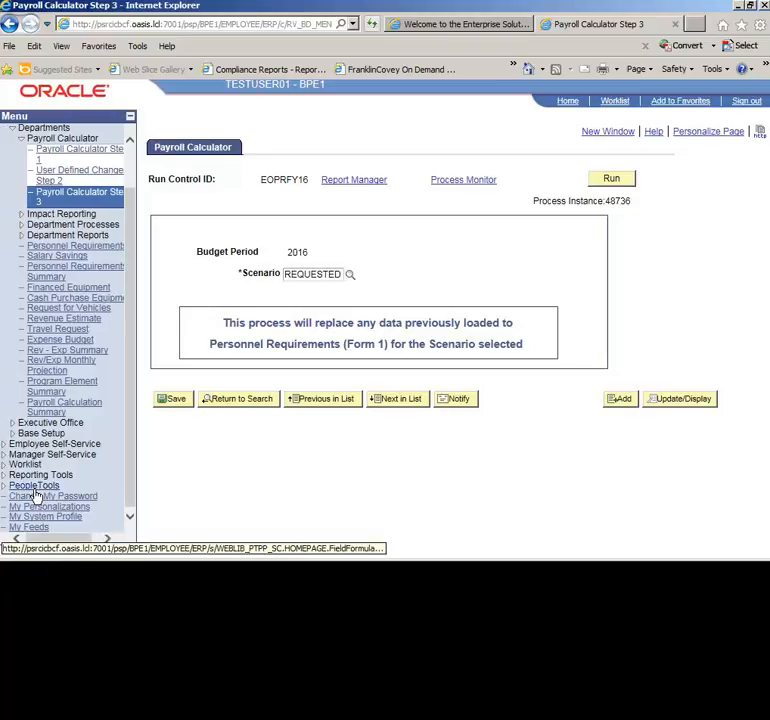
{"action": "left_click", "coordinate": [35, 487]}
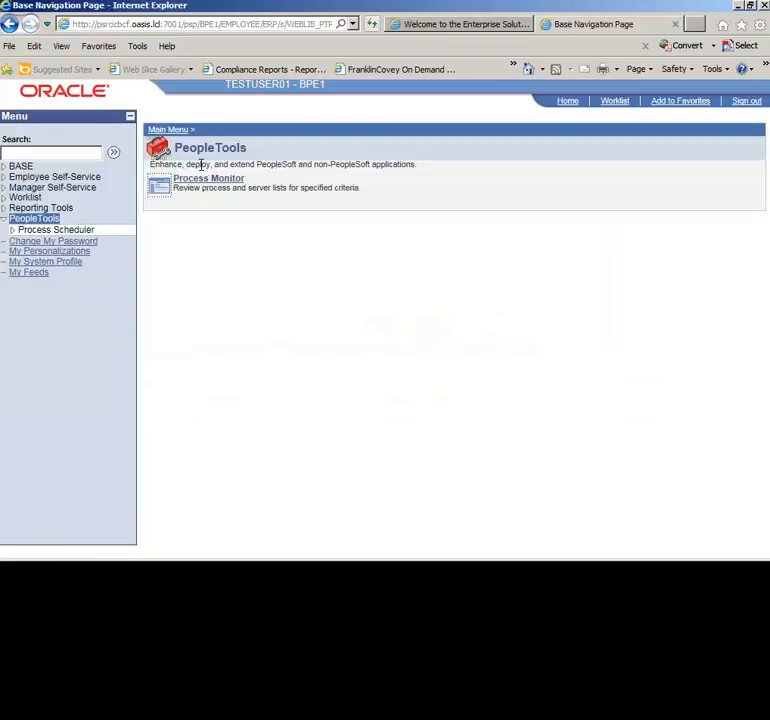
{"action": "left_click", "coordinate": [206, 184]}
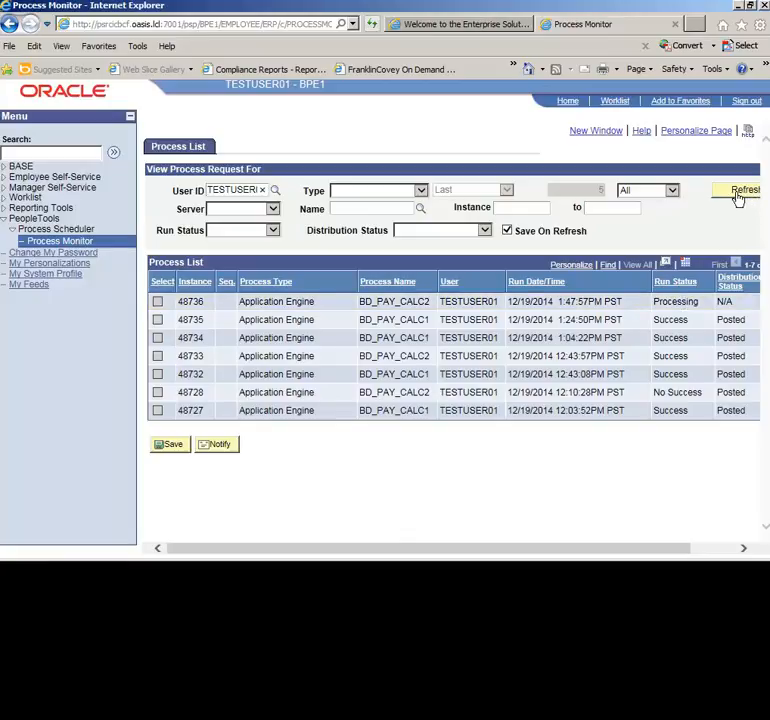
{"action": "left_click", "coordinate": [129, 119]}
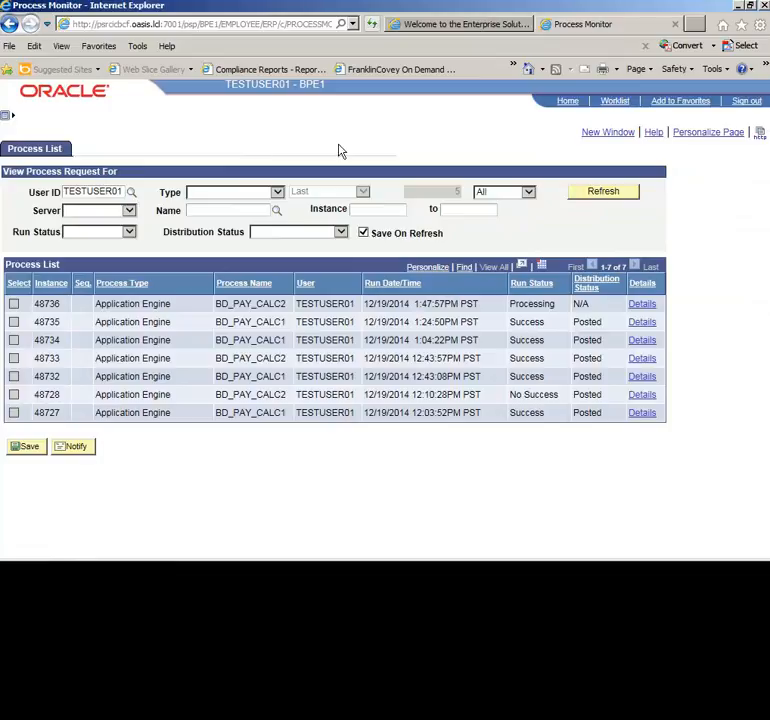
{"action": "left_click", "coordinate": [598, 196]}
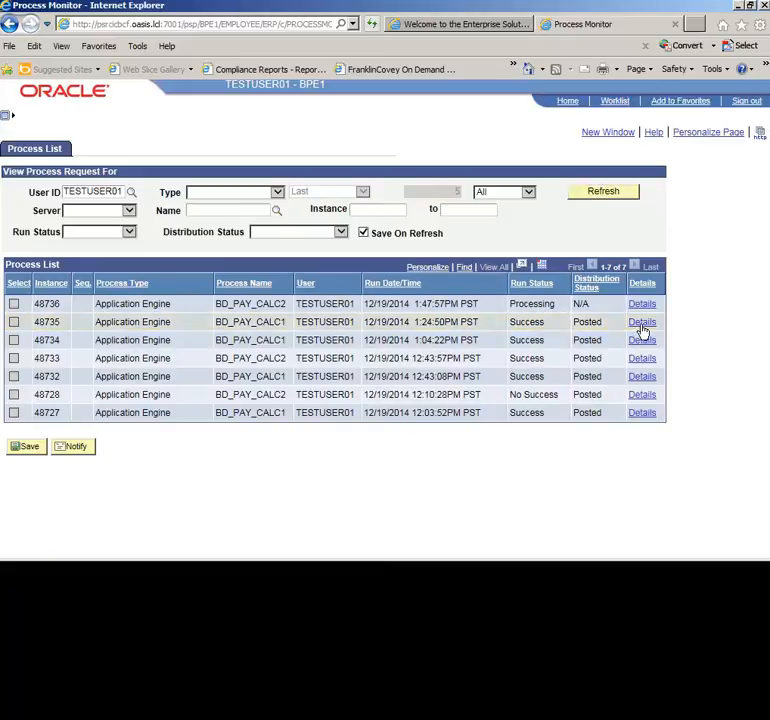
- Open the details of process instance 48735, choose the delete request option, and cancel out of the details
{"action": "left_click", "coordinate": [641, 330]}
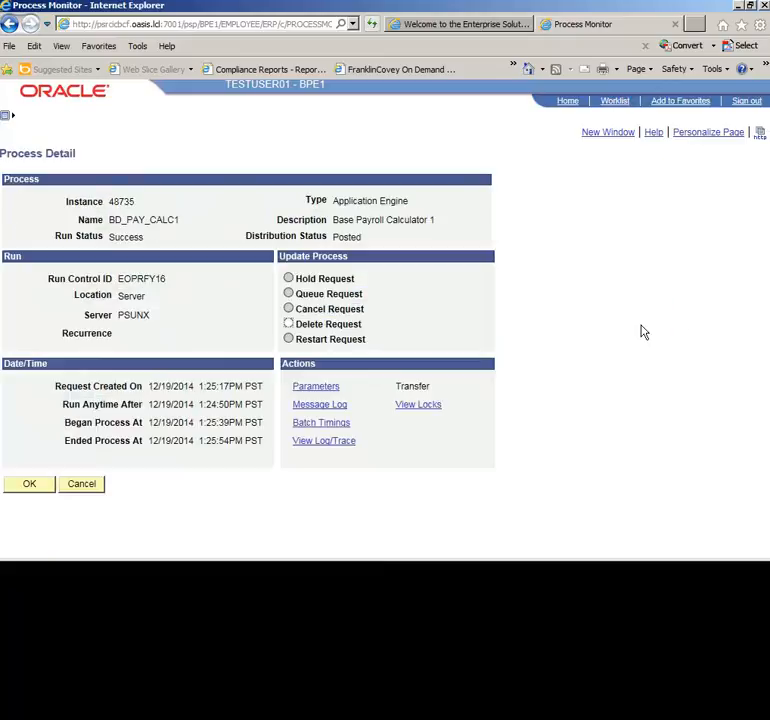
{"action": "left_click", "coordinate": [288, 324]}
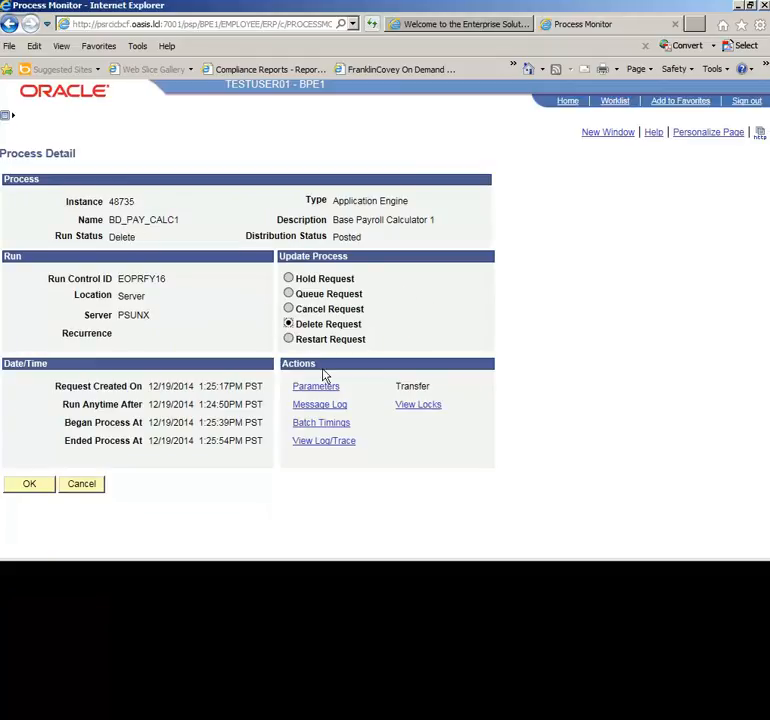
{"action": "left_click", "coordinate": [83, 486]}
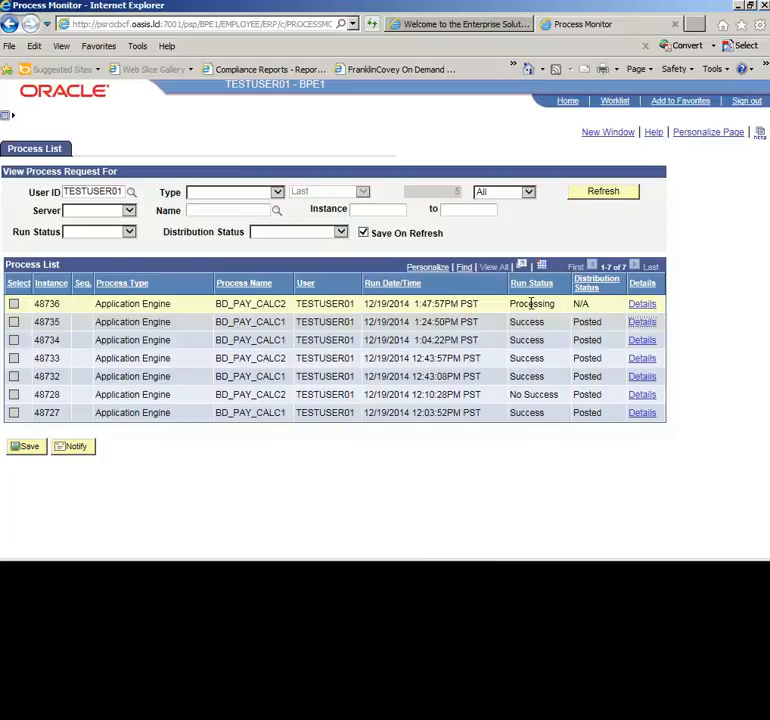
- Refresh the process list again to check the run status of the submitted BD_PAY_CALC2 process
{"action": "left_click", "coordinate": [605, 195]}
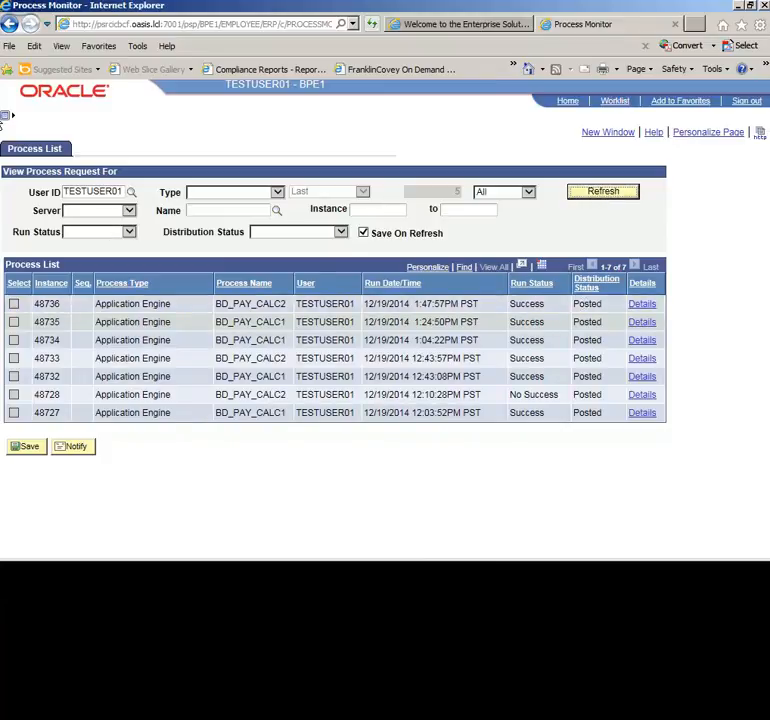
- Restore the navigation menu and open the Payroll Calculation Summary under BASE Departments
{"action": "left_click", "coordinate": [8, 116]}
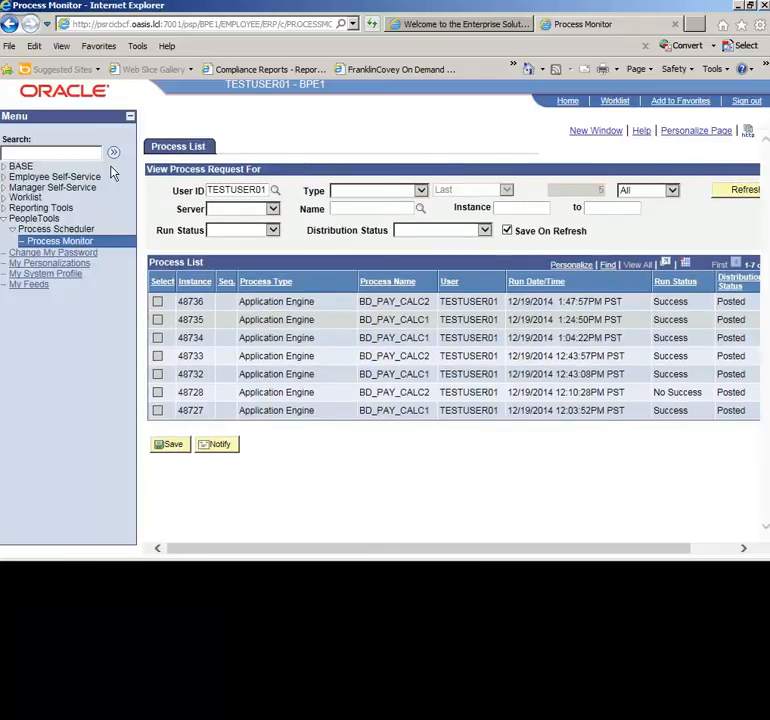
{"action": "left_click", "coordinate": [18, 168]}
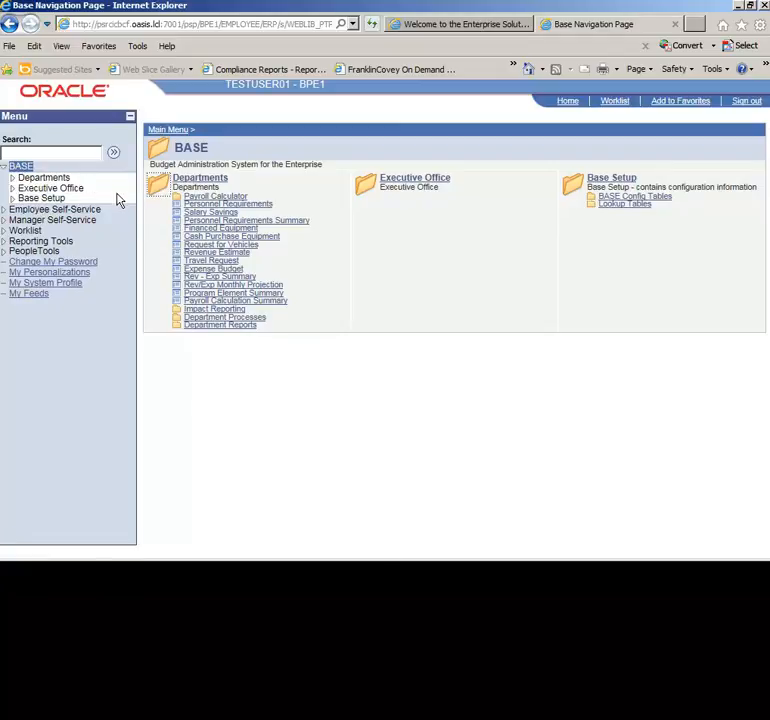
{"action": "left_click", "coordinate": [31, 178]}
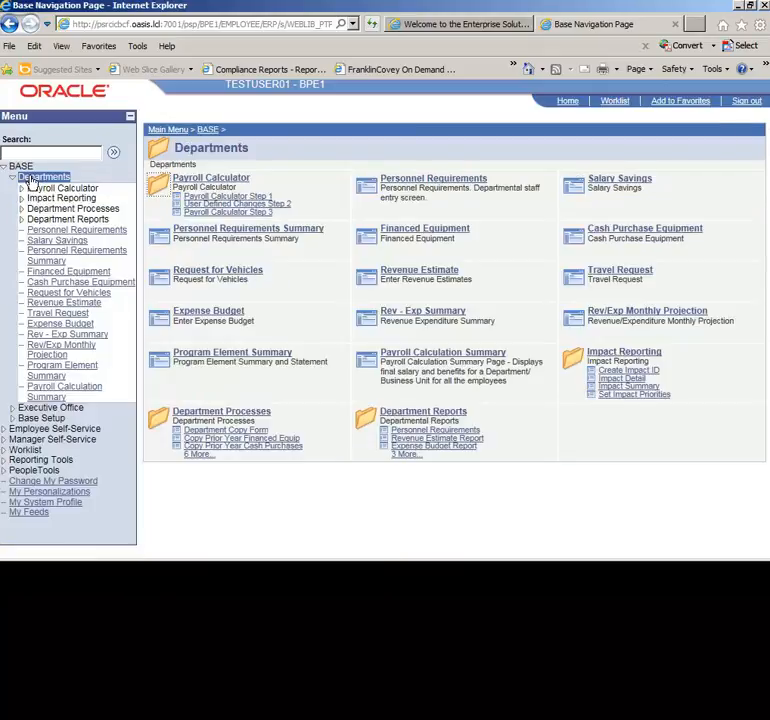
{"action": "left_click", "coordinate": [403, 362]}
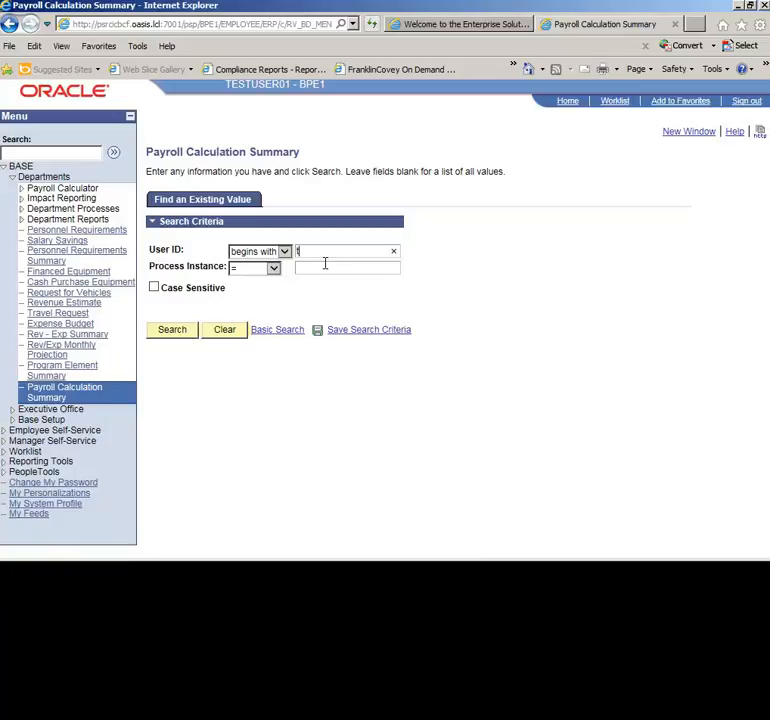
- Search the payroll calculation summaries for user ID TESTUSER01 and review the benefit columns through the salary and benefits fiscal-year totals
{"action": "type", "text": "t"}
{"action": "key", "text": "BackSpace"}
{"action": "type", "text": "TESTUSER01"}
{"action": "left_click", "coordinate": [173, 331]}
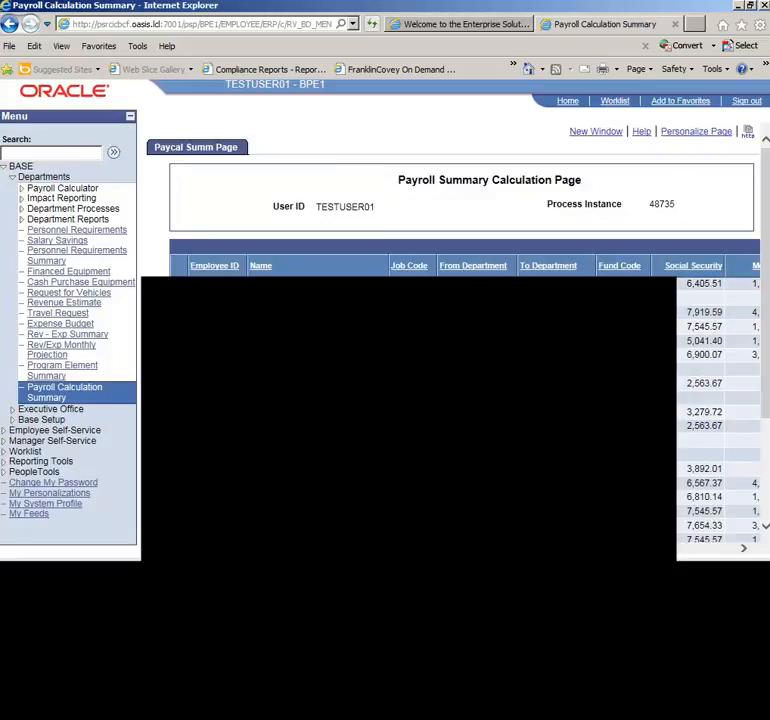
{"action": "scroll", "coordinate": [410, 400], "scroll_direction": "right", "scroll_amount": 10}
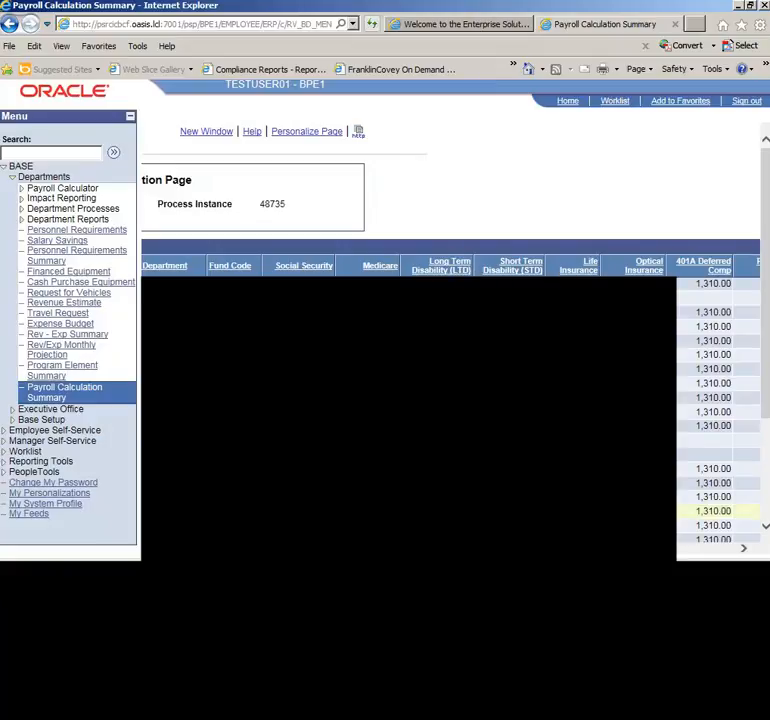
{"action": "left_click_drag", "start_coordinate": [400, 548], "coordinate": [678, 549]}
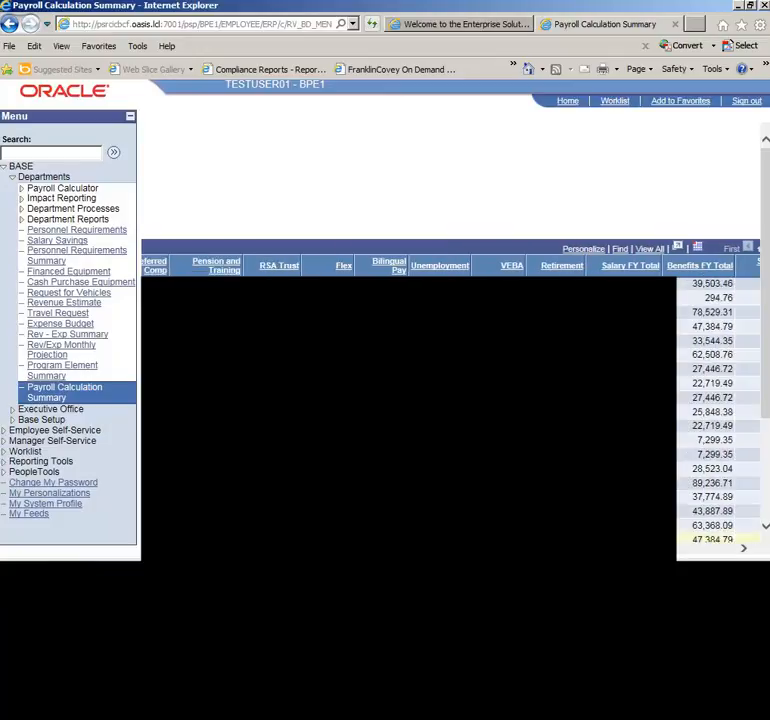
{"action": "left_click_drag", "start_coordinate": [570, 548], "coordinate": [254, 548]}
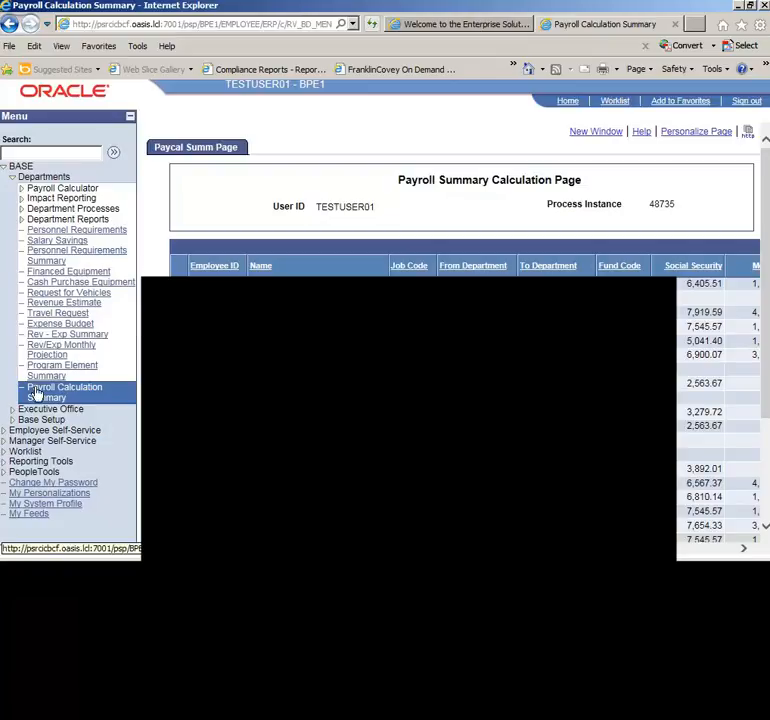
- Open Query Viewer in Reporting Tools, find the query RV_EMPLOYEE_INFO, and run it to HTML
{"action": "left_click", "coordinate": [31, 466]}
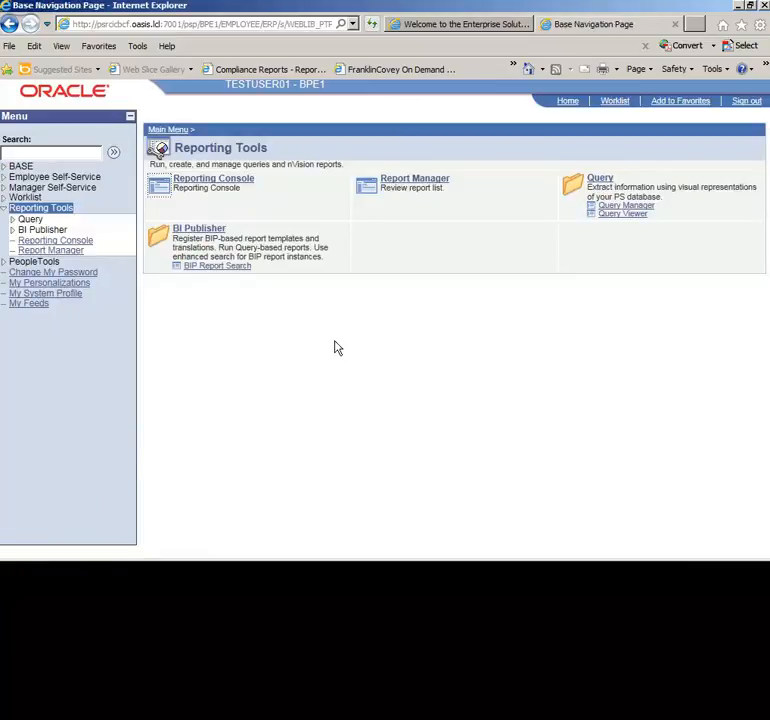
{"action": "left_click", "coordinate": [620, 213]}
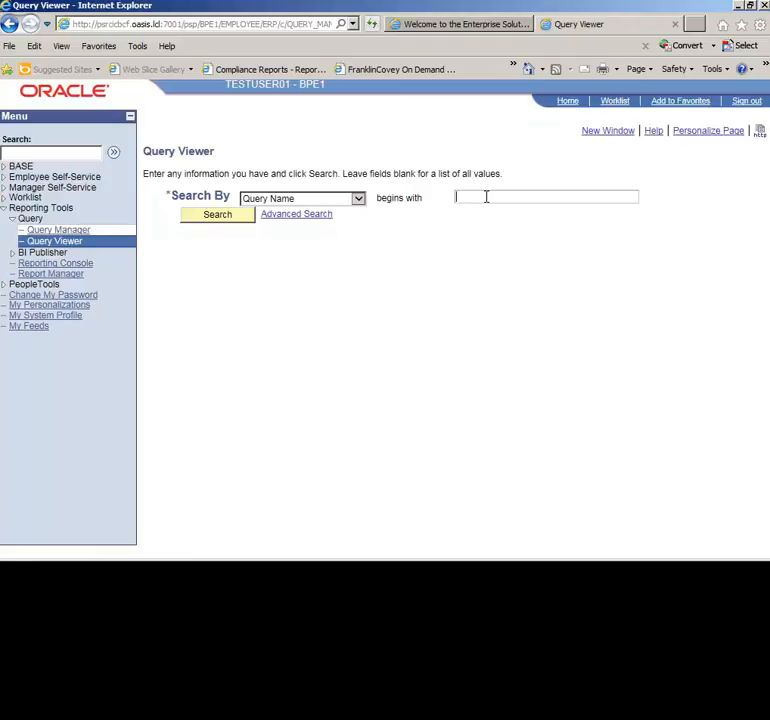
{"action": "type", "text": "RV_employee_info"}
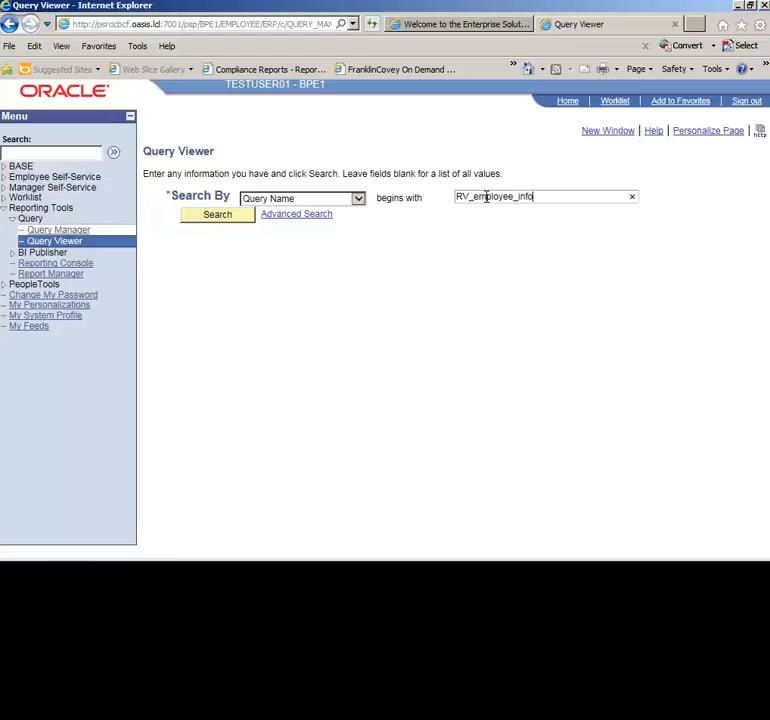
{"action": "key", "text": "Return"}
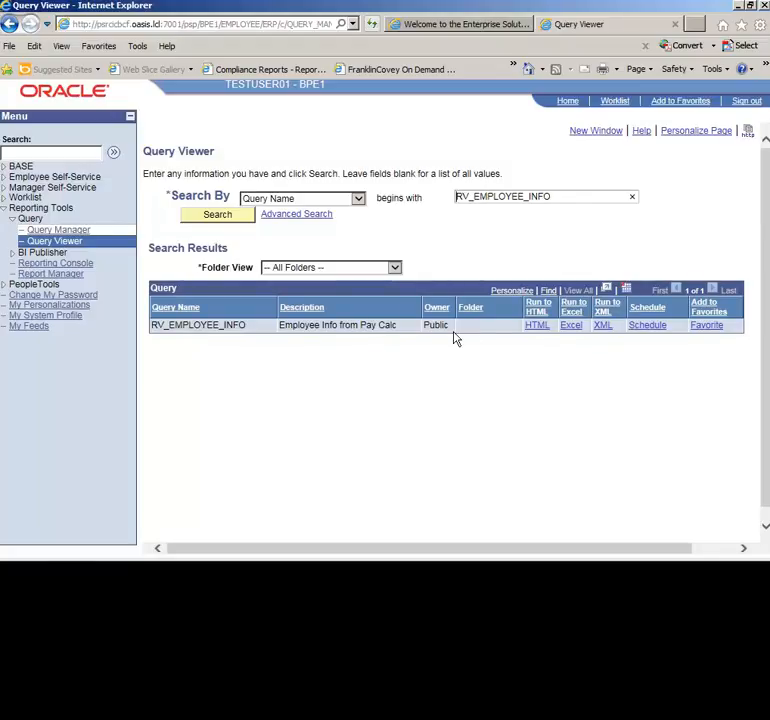
{"action": "left_click", "coordinate": [541, 330]}
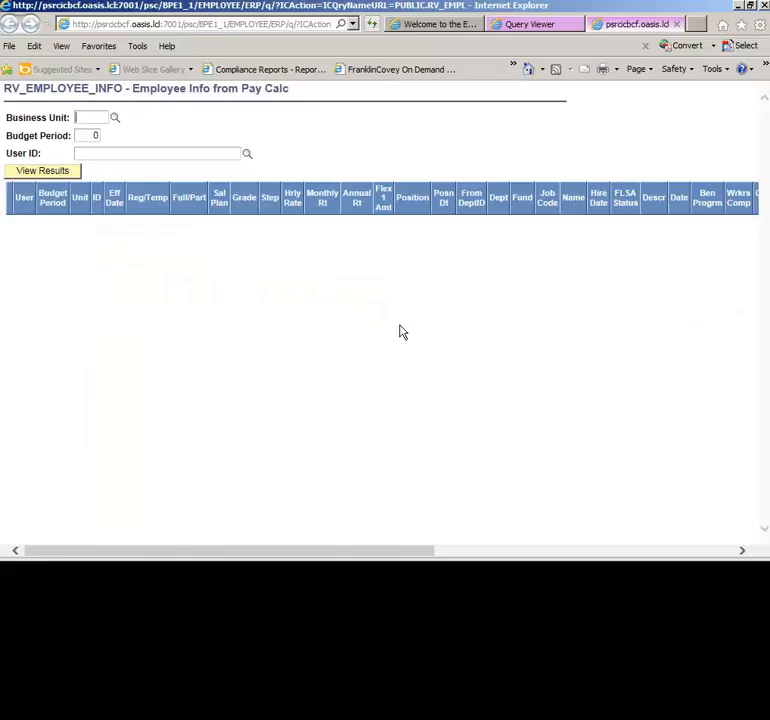
- View the employee info results for business unit EOARC, budget period 2016 and user ID TESTUSER01, and review the columns through Process Instance
{"action": "left_click", "coordinate": [115, 118]}
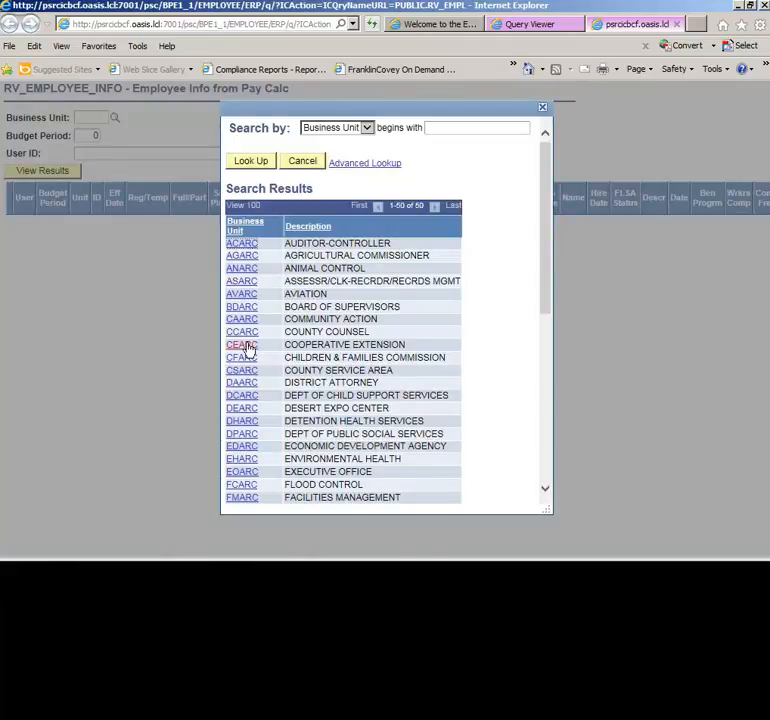
{"action": "left_click", "coordinate": [244, 473]}
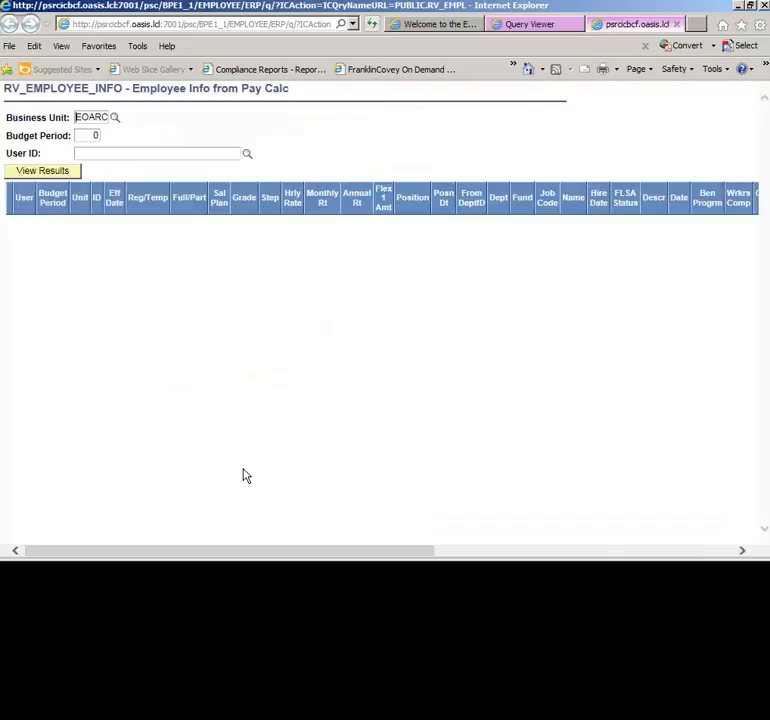
{"action": "left_click_drag", "start_coordinate": [89, 135], "coordinate": [113, 145]}
{"action": "type", "text": "2016"}
{"action": "type", "text": "TESTU"}
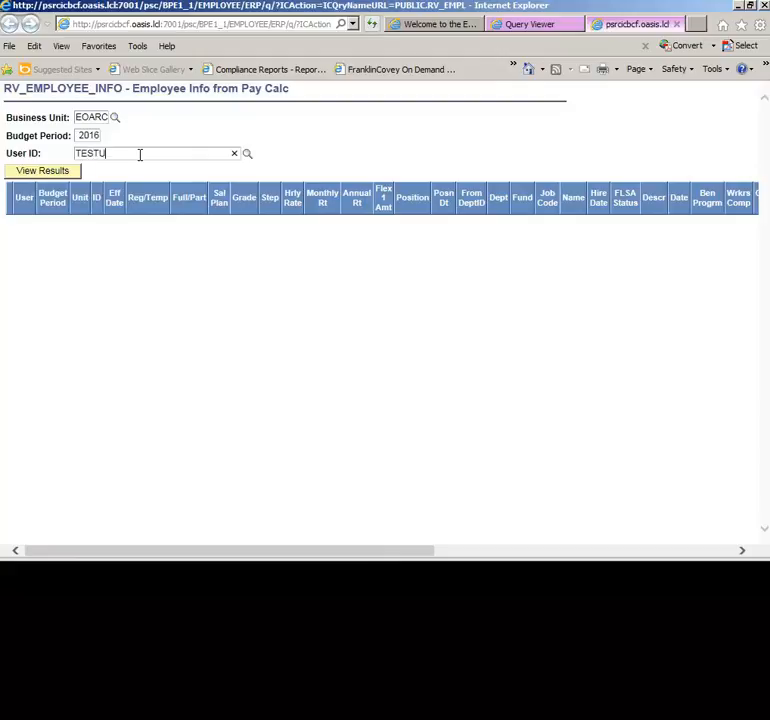
{"action": "type", "text": "SER01"}
{"action": "left_click", "coordinate": [57, 174]}
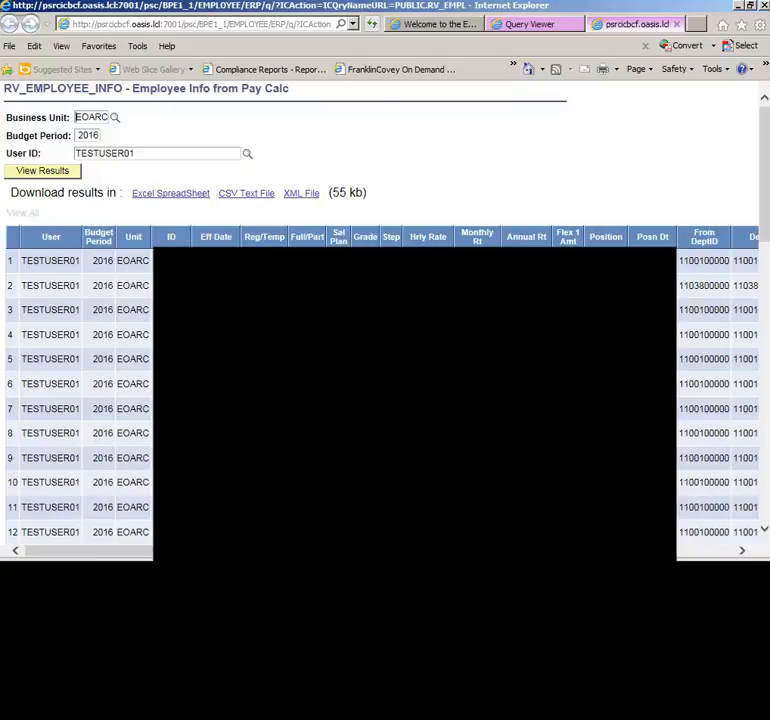
{"action": "left_click", "coordinate": [742, 550]}
{"action": "left_click", "coordinate": [742, 550]}
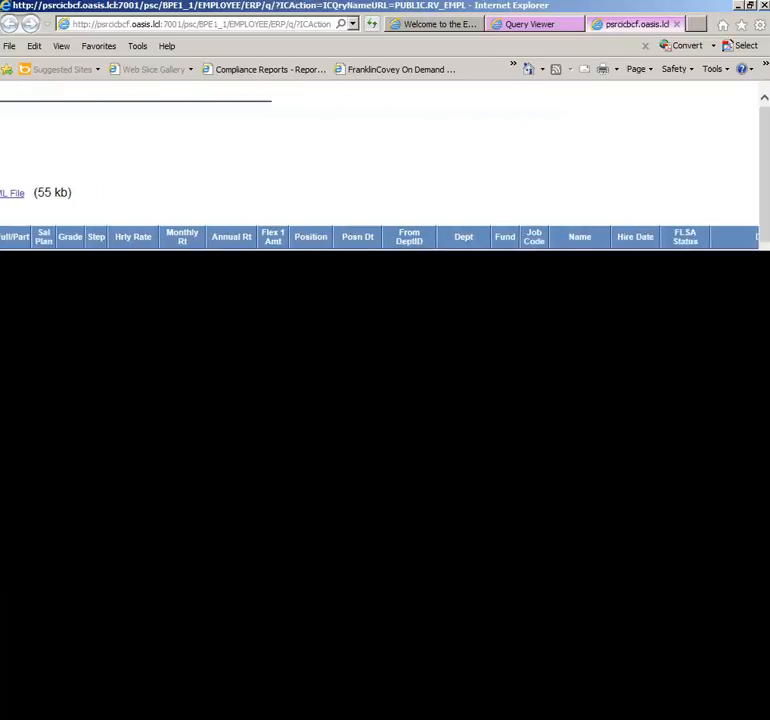
{"action": "left_click", "coordinate": [742, 550]}
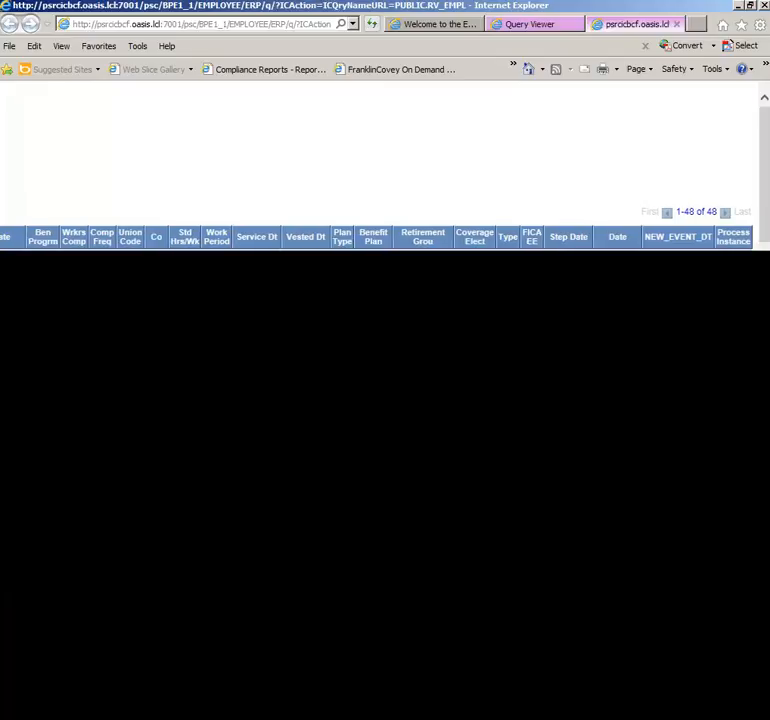
{"action": "left_click_drag", "start_coordinate": [603, 550], "coordinate": [185, 550]}
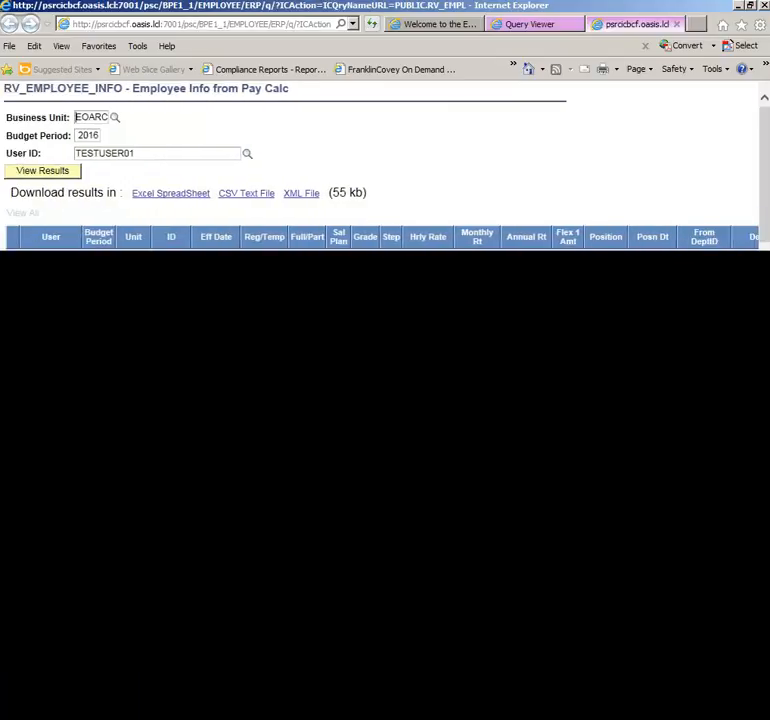